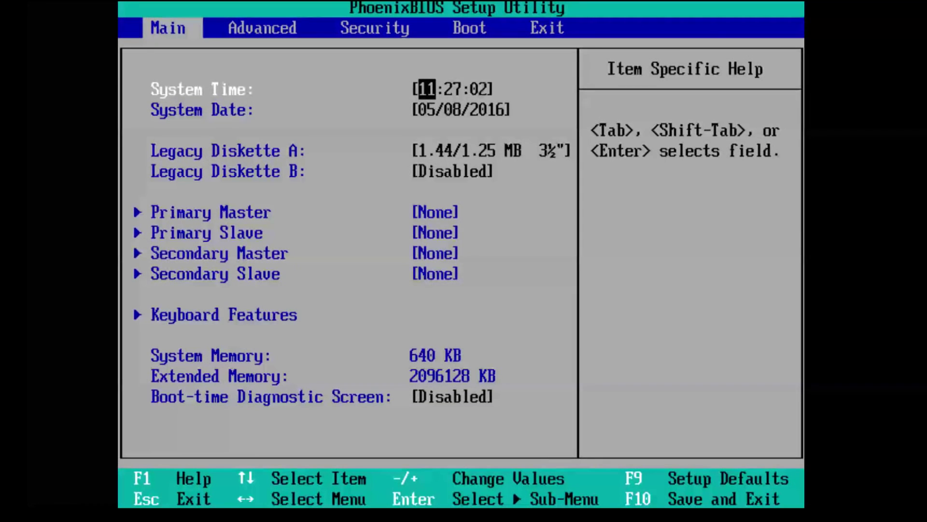
Step: On the Boot tab, raise CD-ROM Drive to the top of the boot order, above Removable Devices and Hard Drive
key(Right)
key(Right)
key(Right)
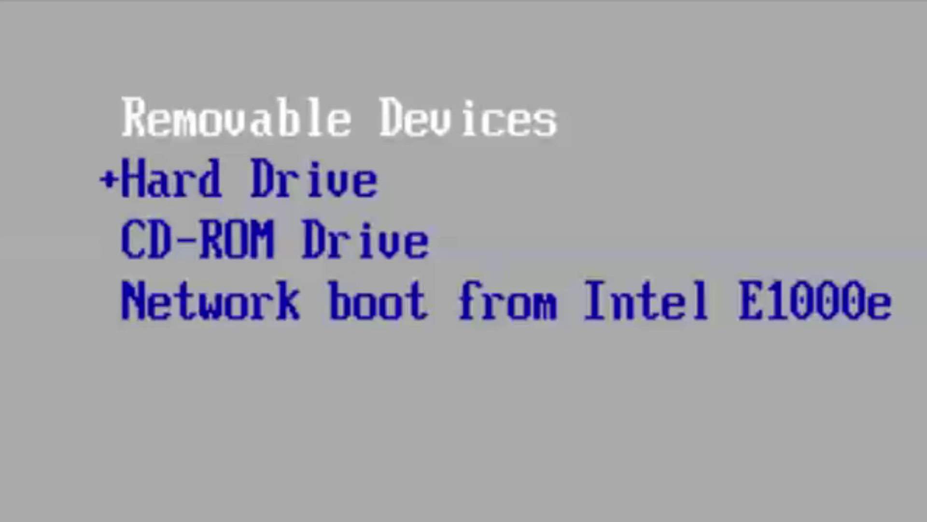
key(Down)
key(Down)
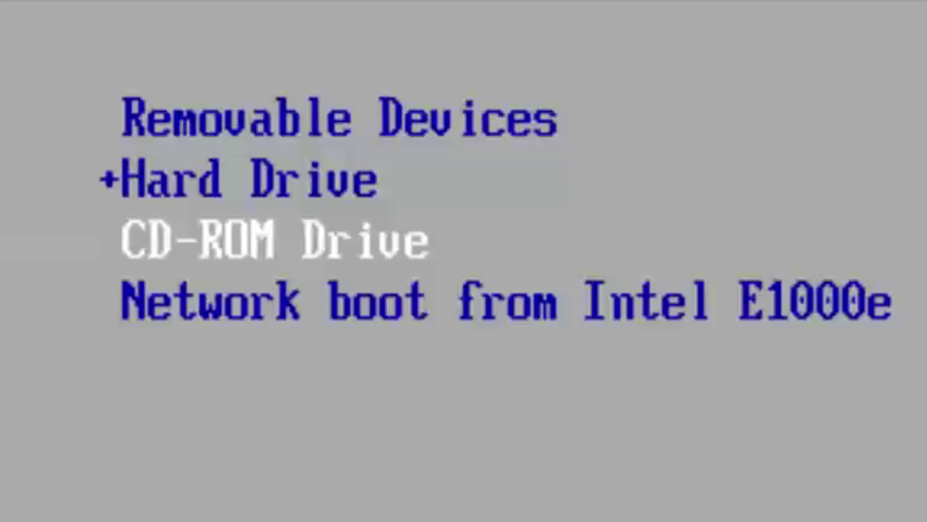
key(Up)
key(Down)
key(Up)
key(Down)
key(plus)
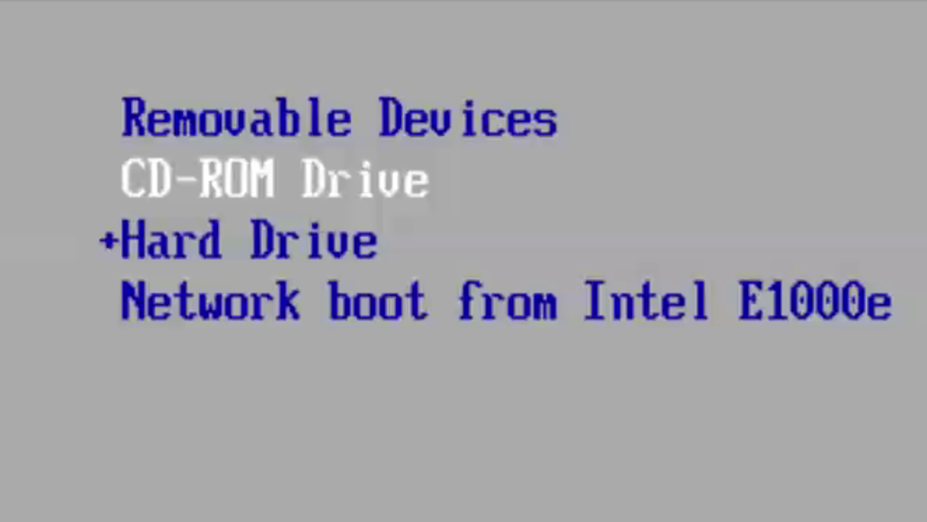
key(plus)
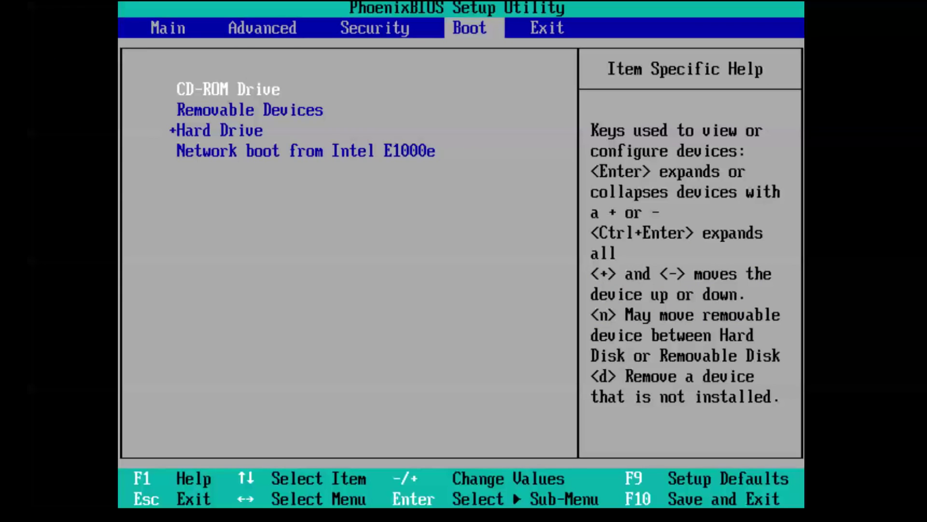
Step: Choose Exit Saving Changes on the Exit tab so the PC reboots from the installation CD
key(Right)
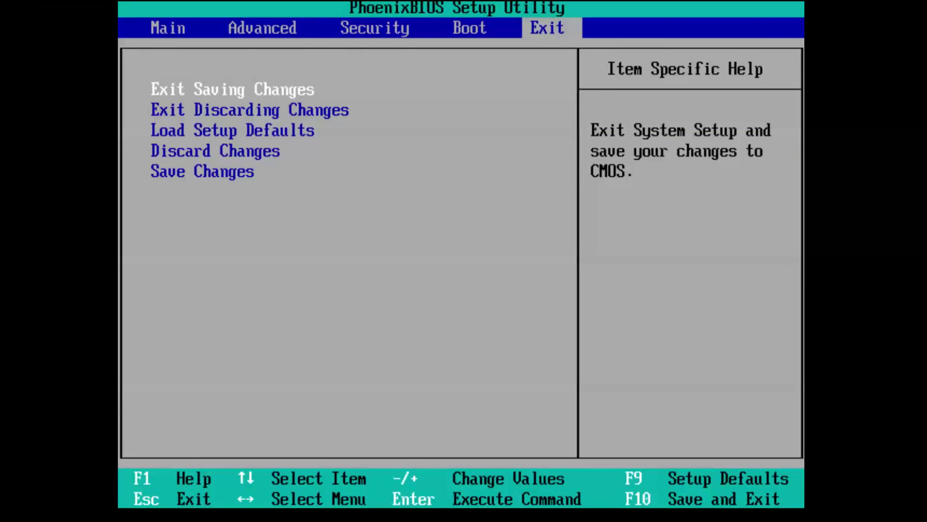
key(Down)
key(Up)
key(Return)
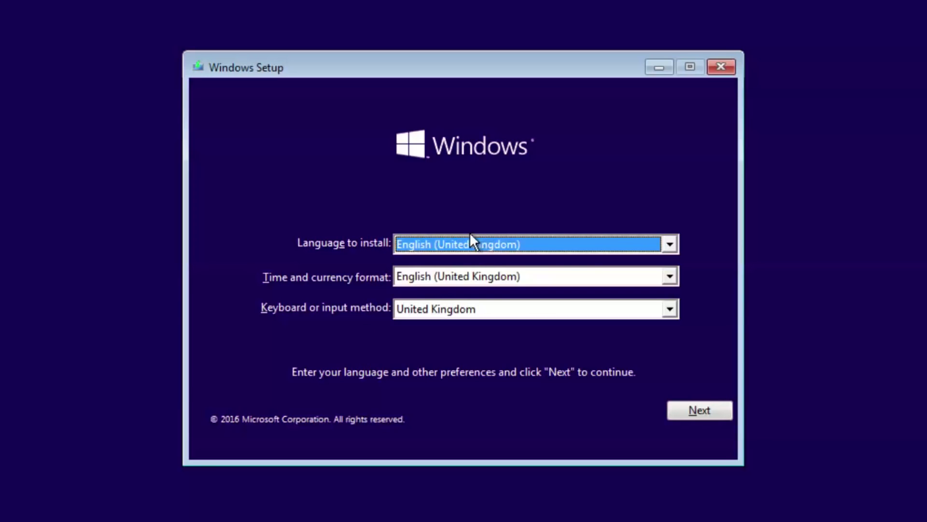
Step: Keep English (United Kingdom) as the language to install
click(453, 239)
click(451, 239)
click(486, 270)
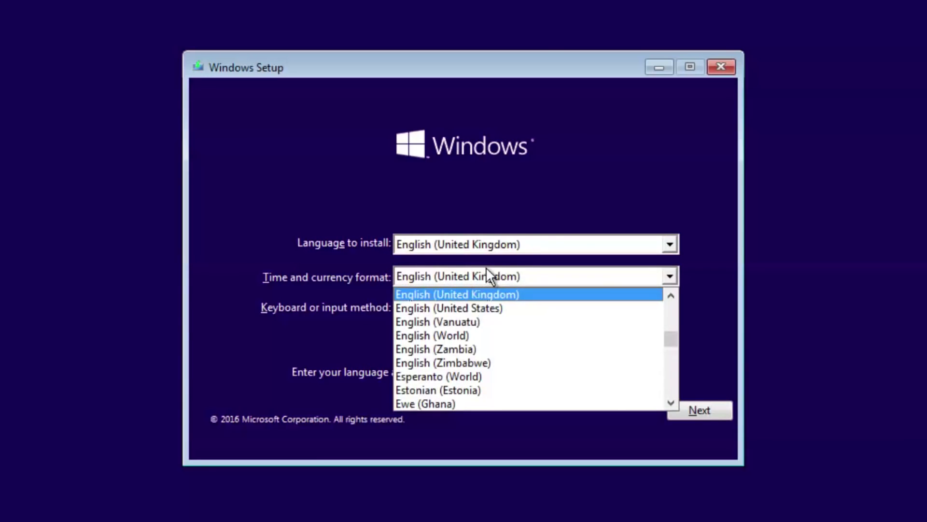
click(486, 269)
click(482, 246)
click(482, 245)
click(472, 251)
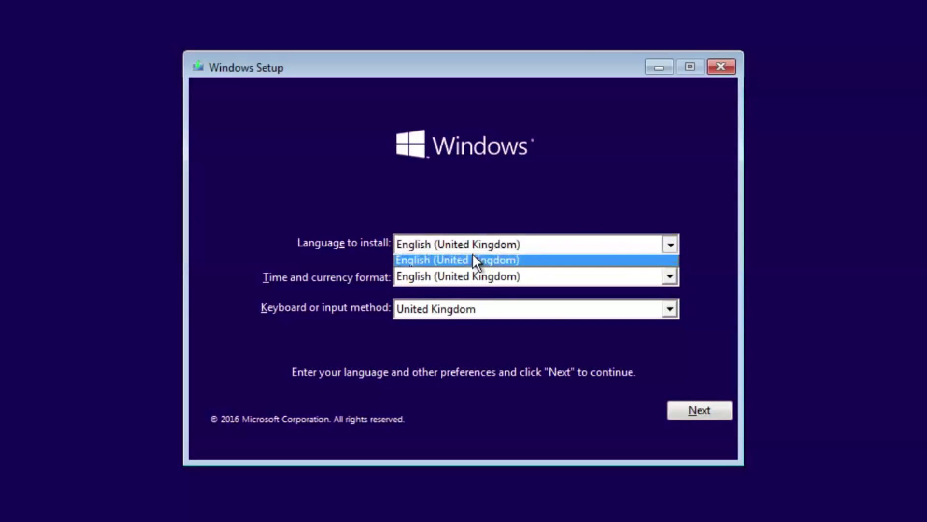
click(474, 260)
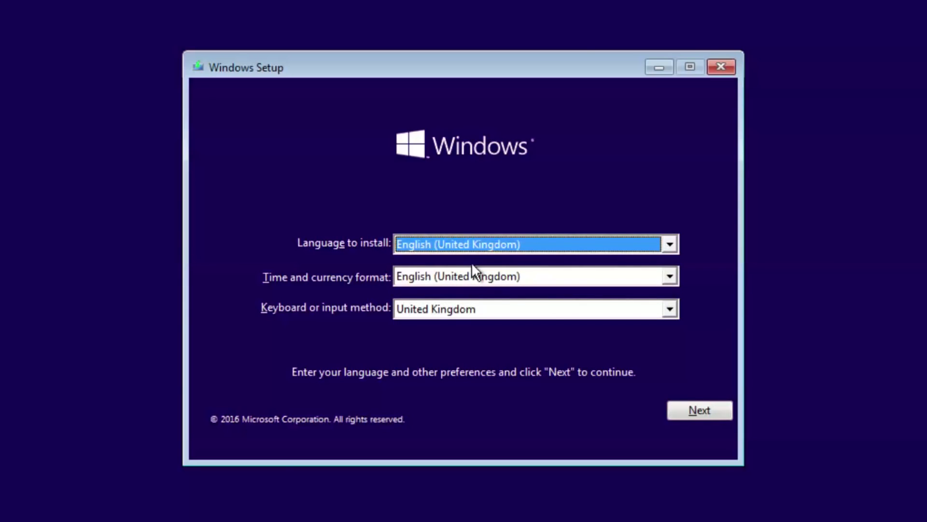
Step: Leave the time and currency format on English (United Kingdom) and the keyboard on United Kingdom, then continue
click(479, 275)
scroll(467, 360, up, 1)
scroll(468, 359, down, 1)
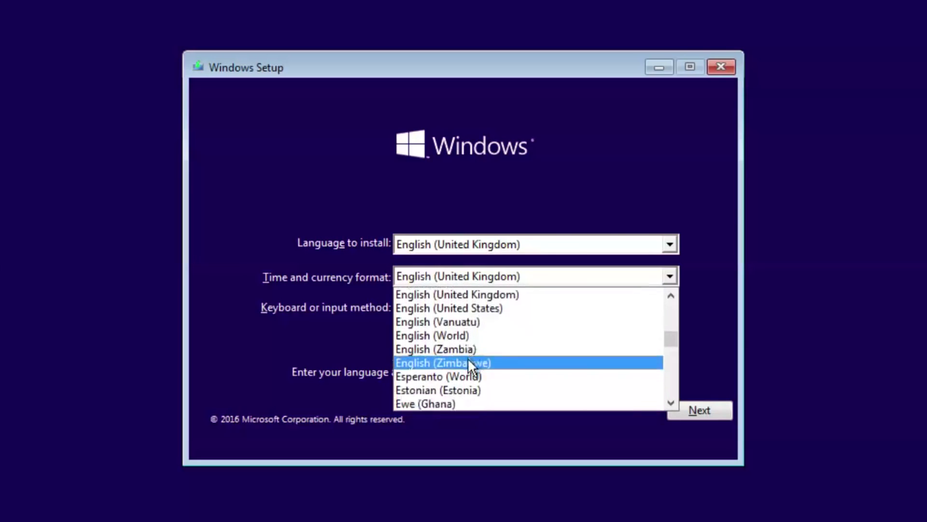
click(480, 293)
click(468, 314)
click(468, 314)
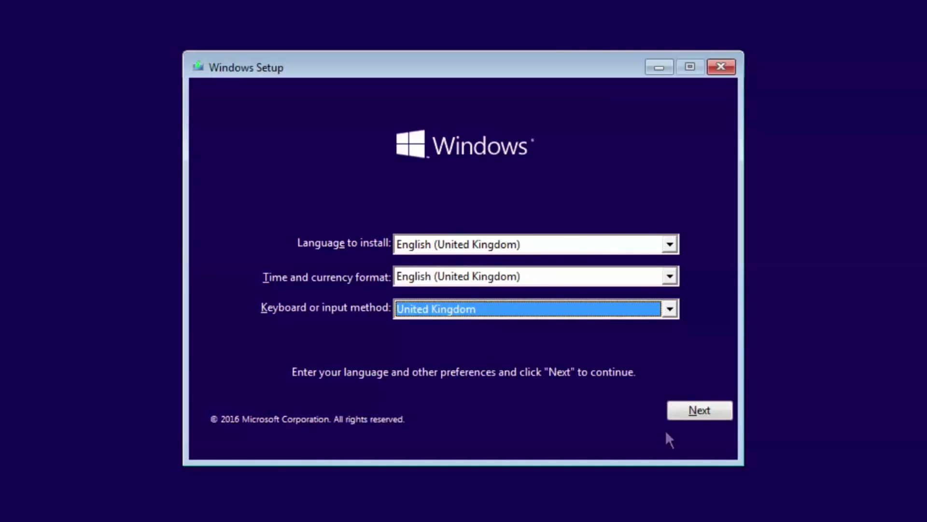
click(674, 414)
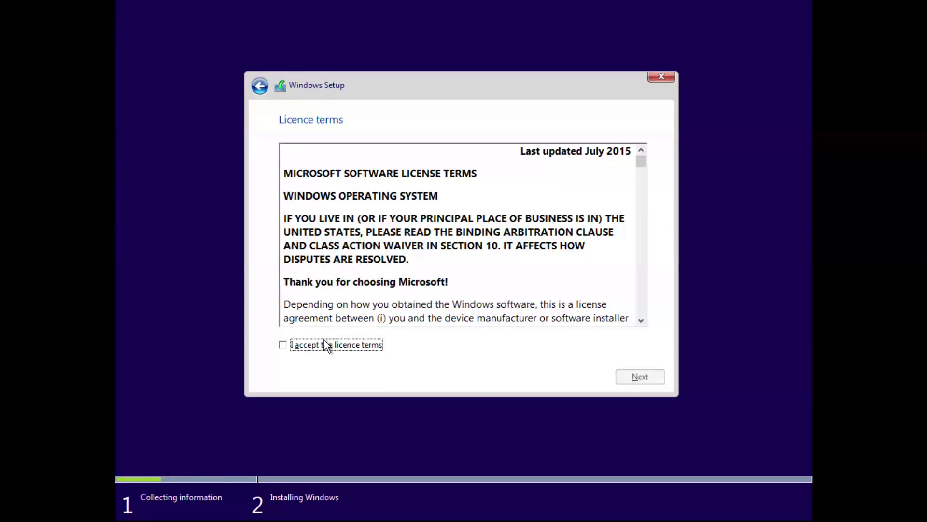
Step: Tick 'I accept the licence terms' and go on to the installation type choice
click(326, 344)
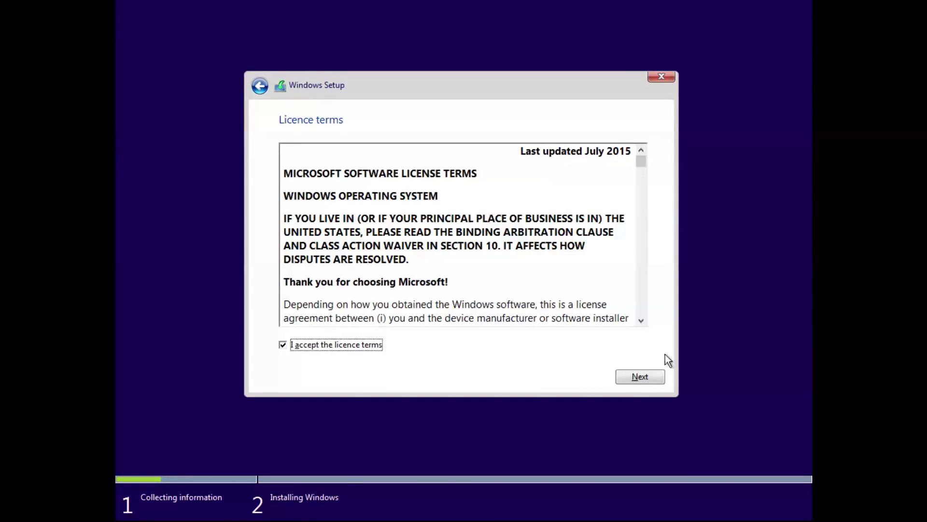
click(641, 376)
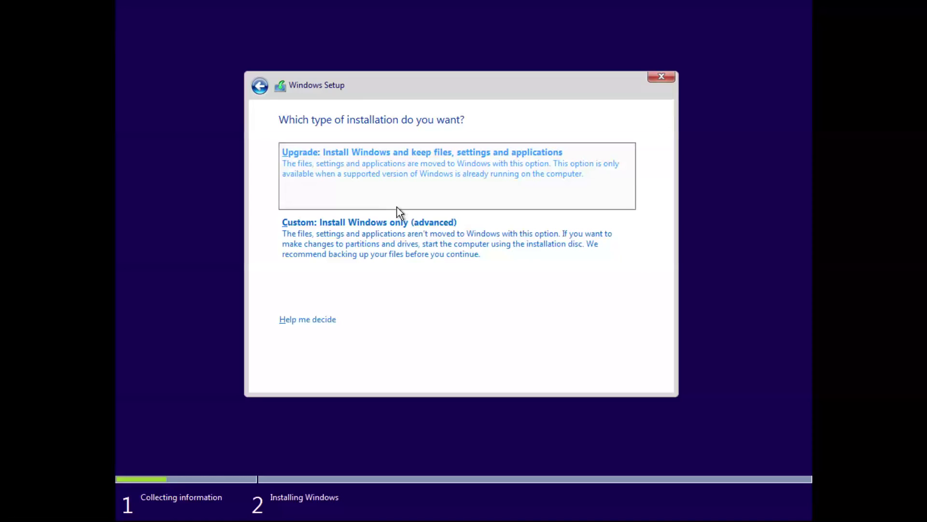
Step: Choose Custom install, create a 61440 MB partition with system partitions, and install on the 59.5 GB one
click(426, 230)
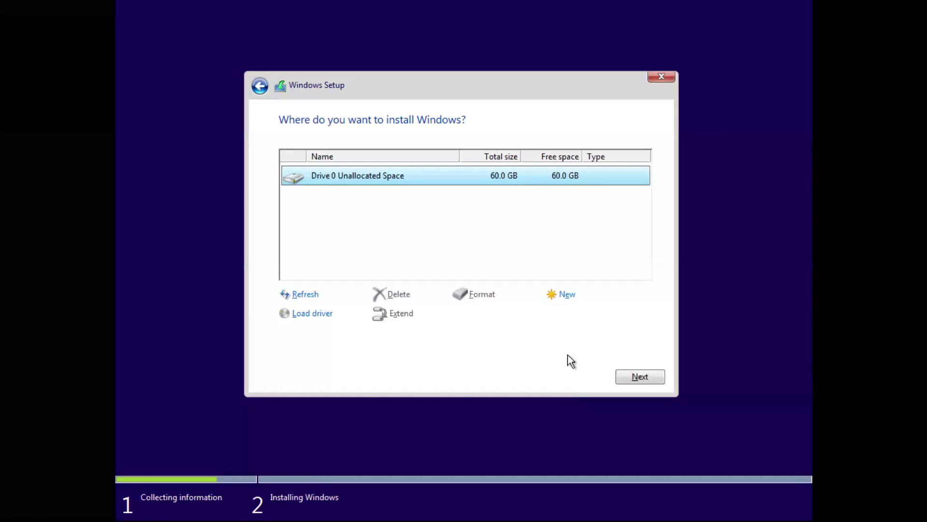
click(561, 299)
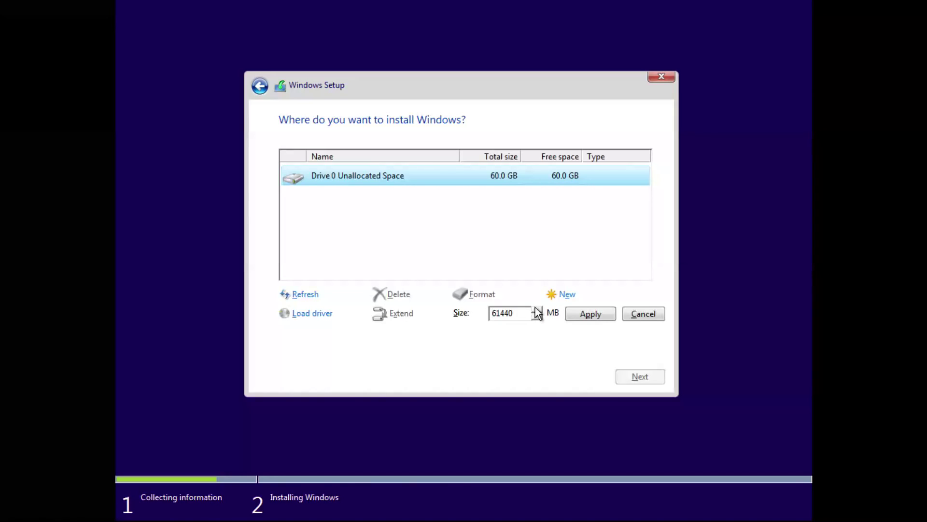
click(536, 309)
click(572, 316)
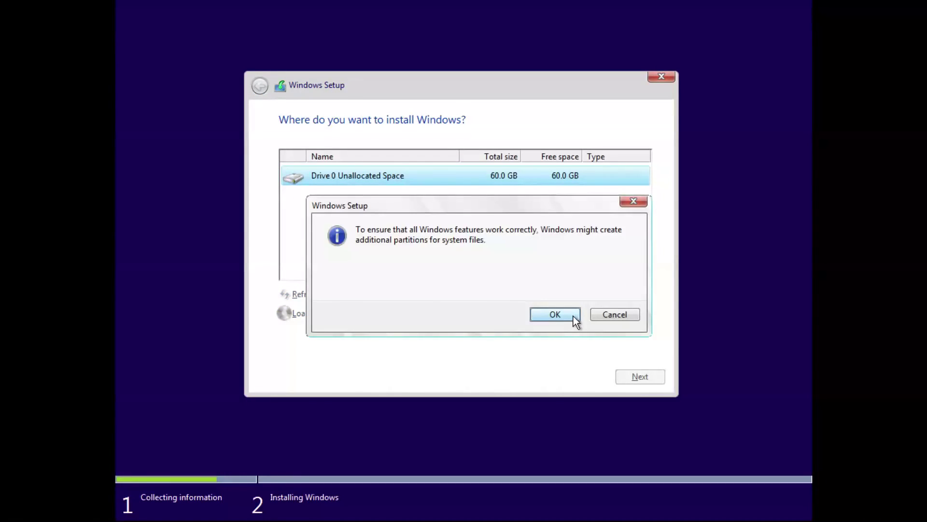
click(554, 315)
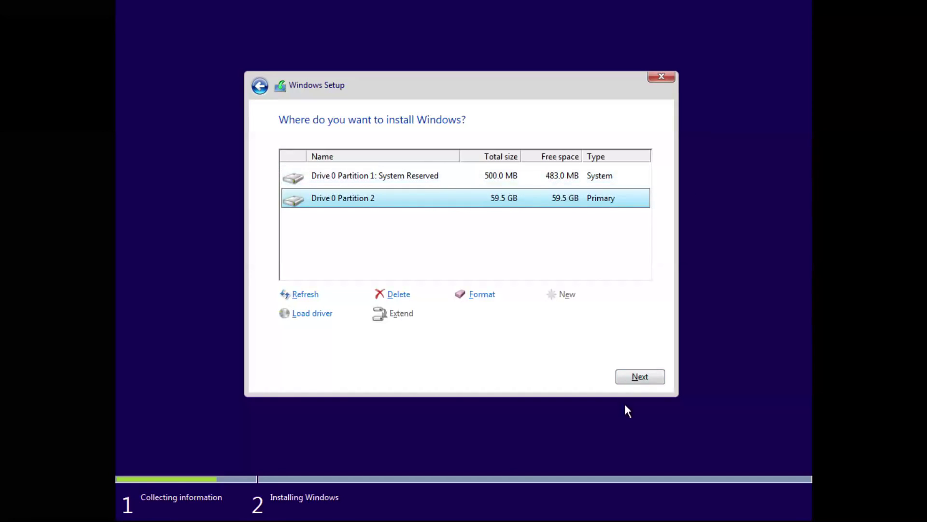
click(629, 382)
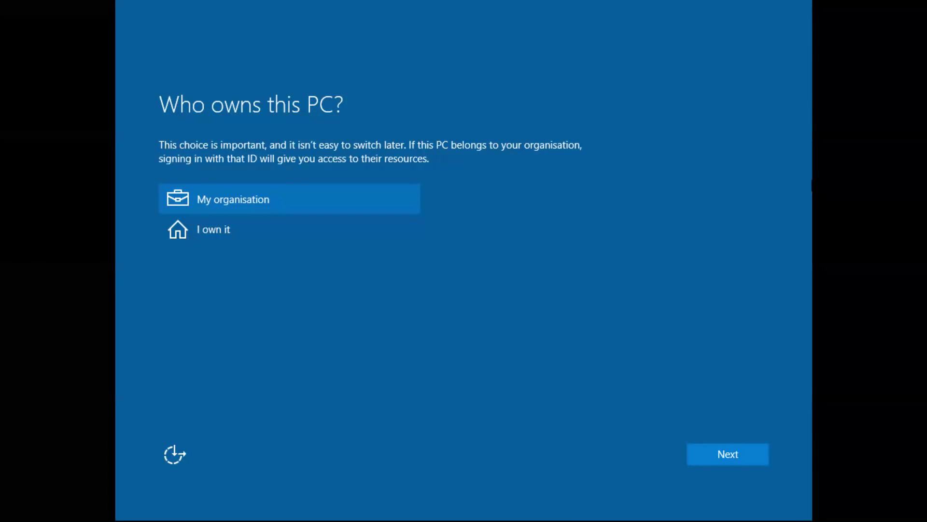
Step: Select 'I own it' and skip the Microsoft account sign-in
click(308, 232)
click(723, 454)
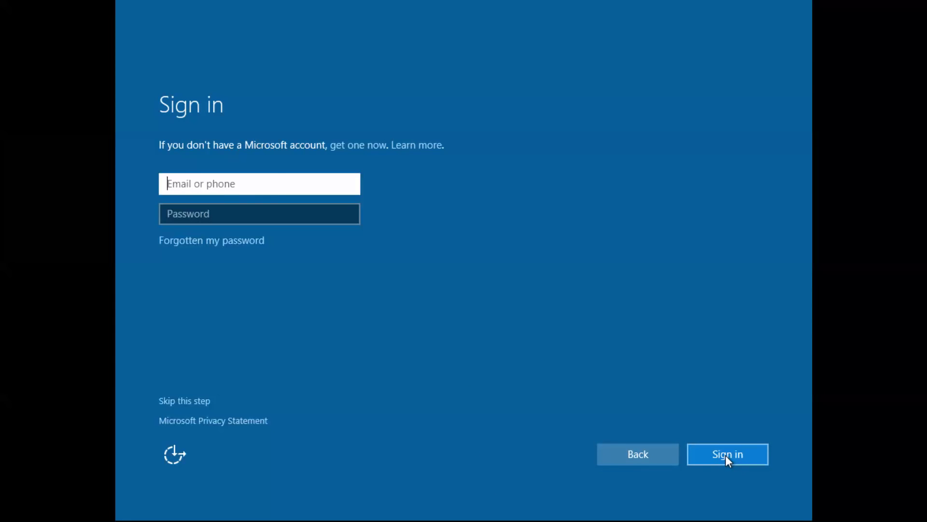
click(182, 401)
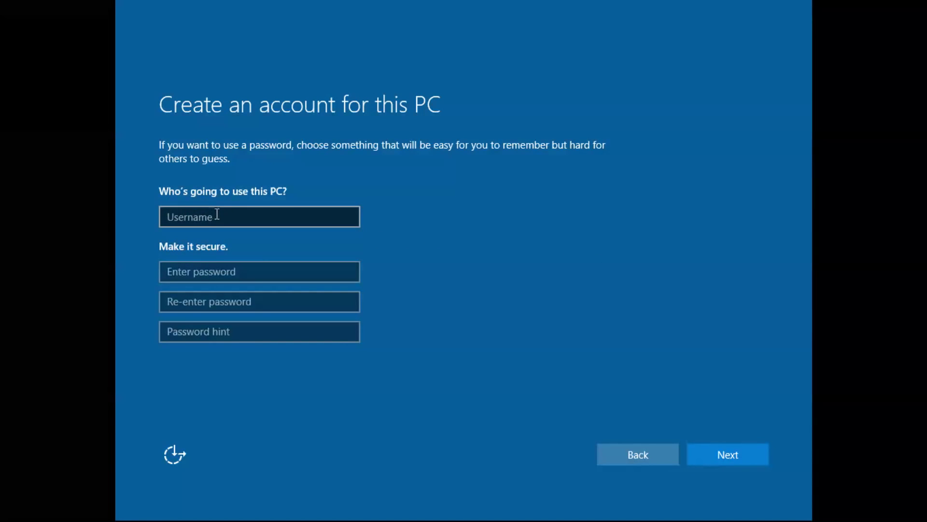
Step: Enter a username for the local account, leave the password blank, and finish setup
click(217, 216)
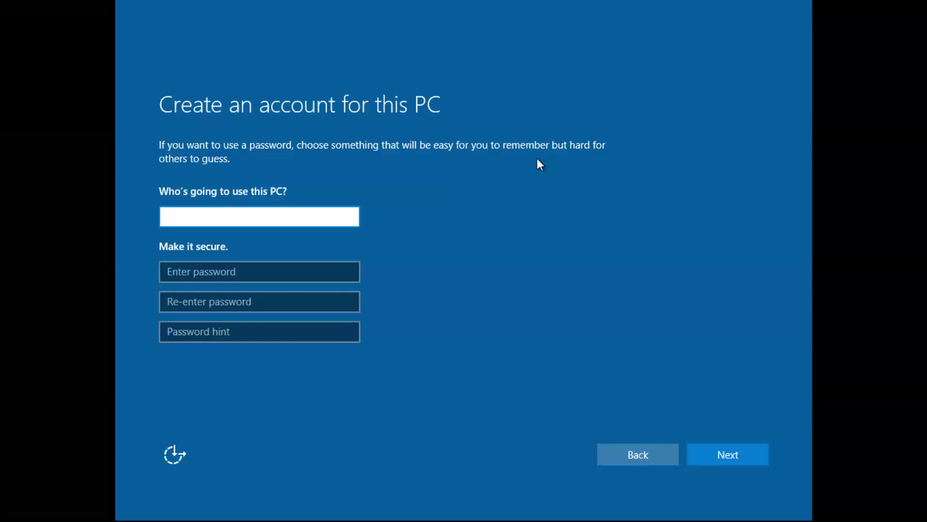
text(Weponized)
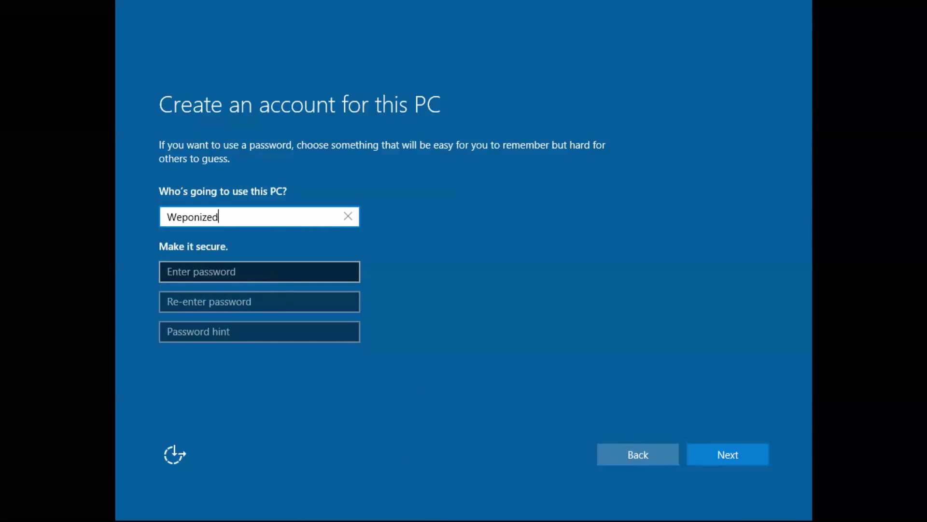
click(713, 448)
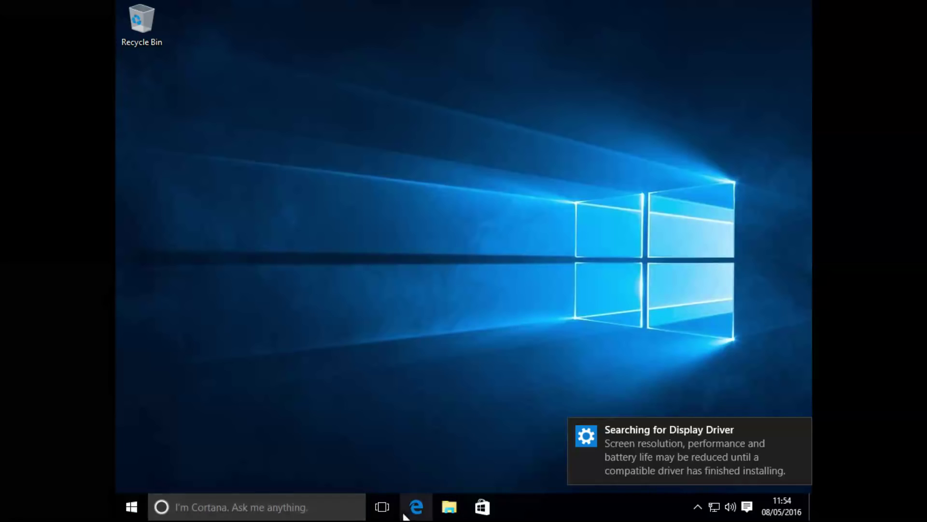
Step: Open and close File Explorer, then shut down through Start > Power > Shut down
click(449, 511)
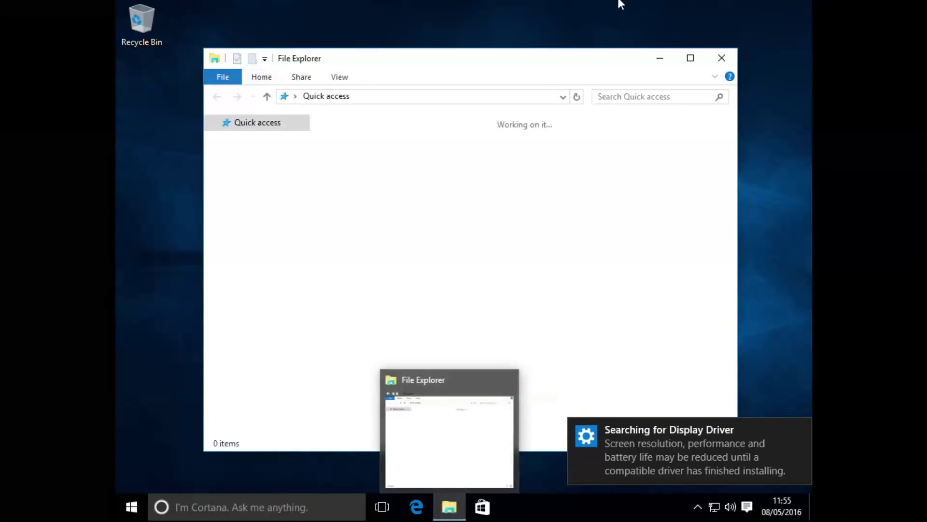
click(721, 58)
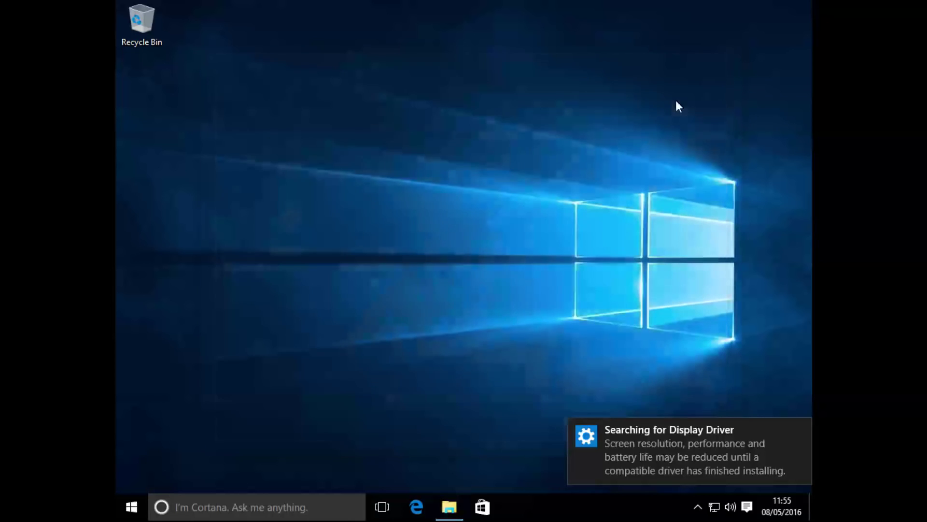
click(131, 506)
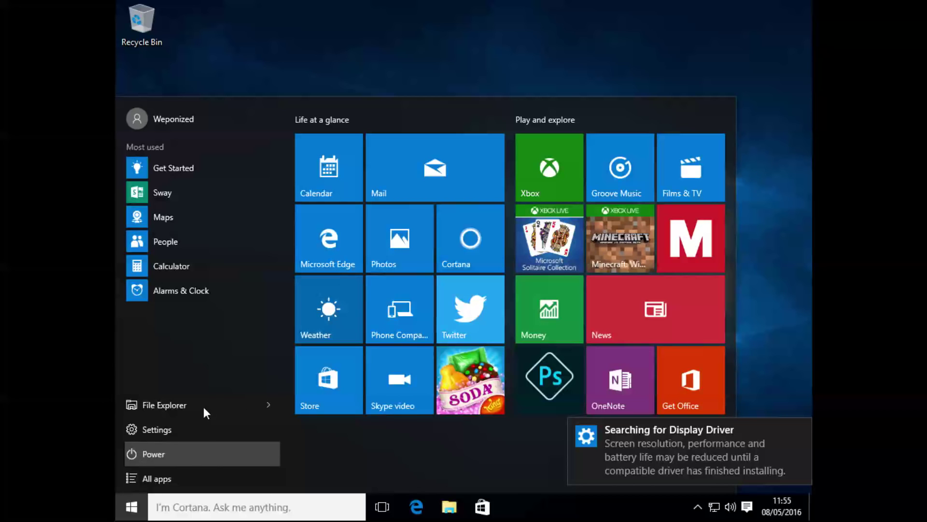
click(208, 447)
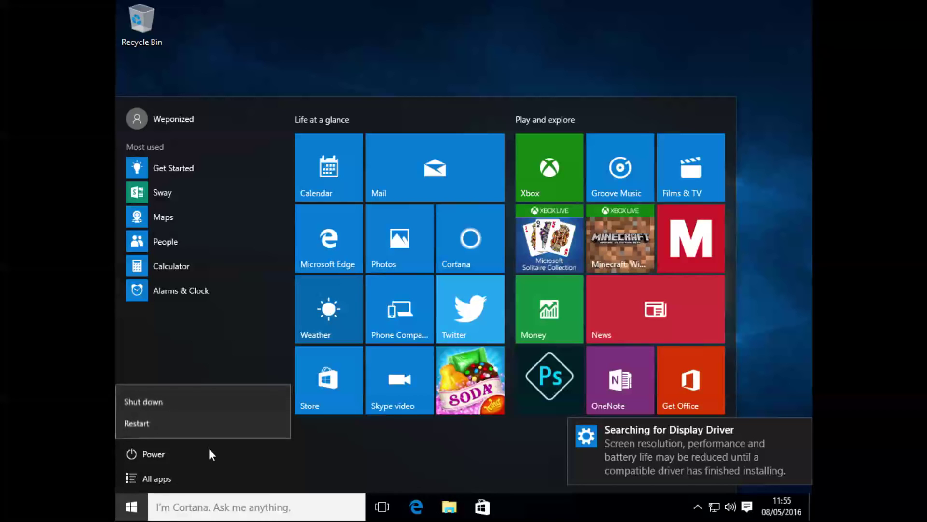
click(206, 402)
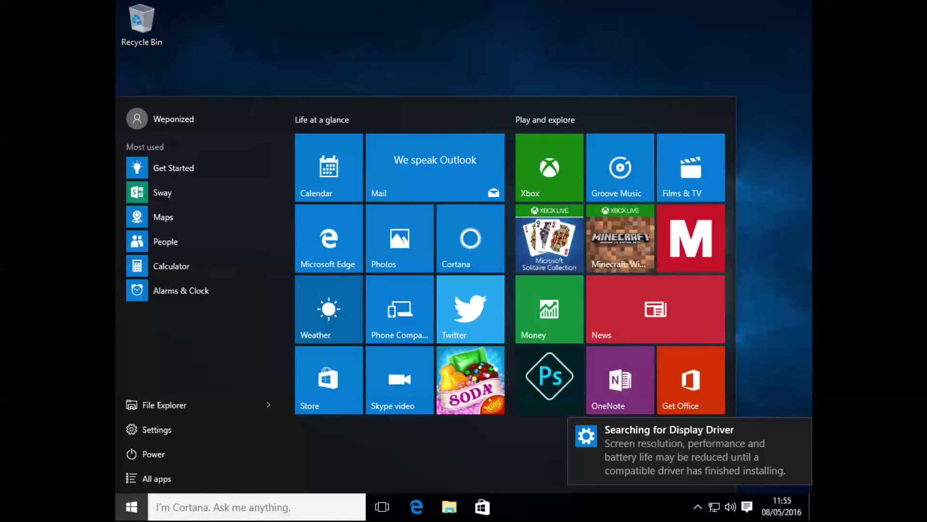